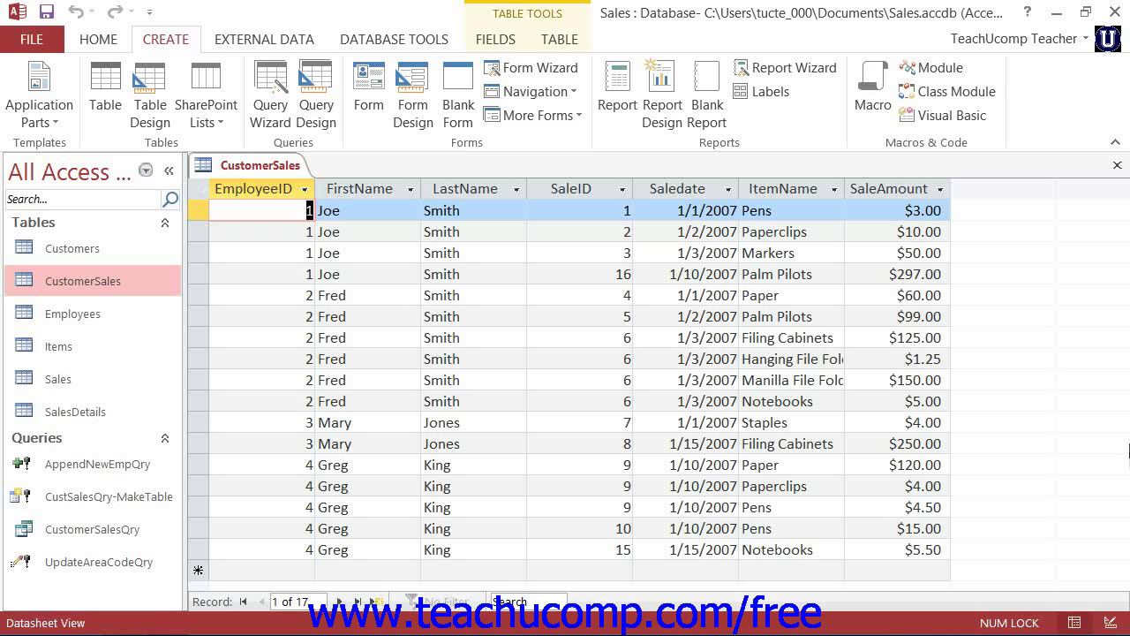
- Close the CustomerSales table and launch the Crosstab Query Wizard from Create > Query Wizard
left_click(1117, 166)
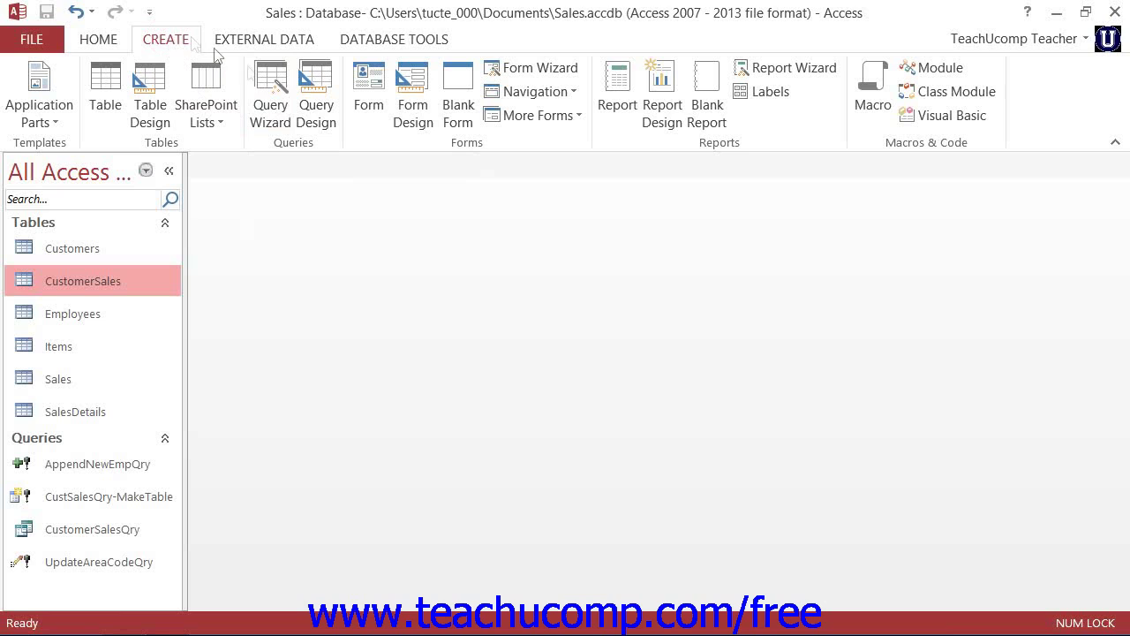
left_click(277, 104)
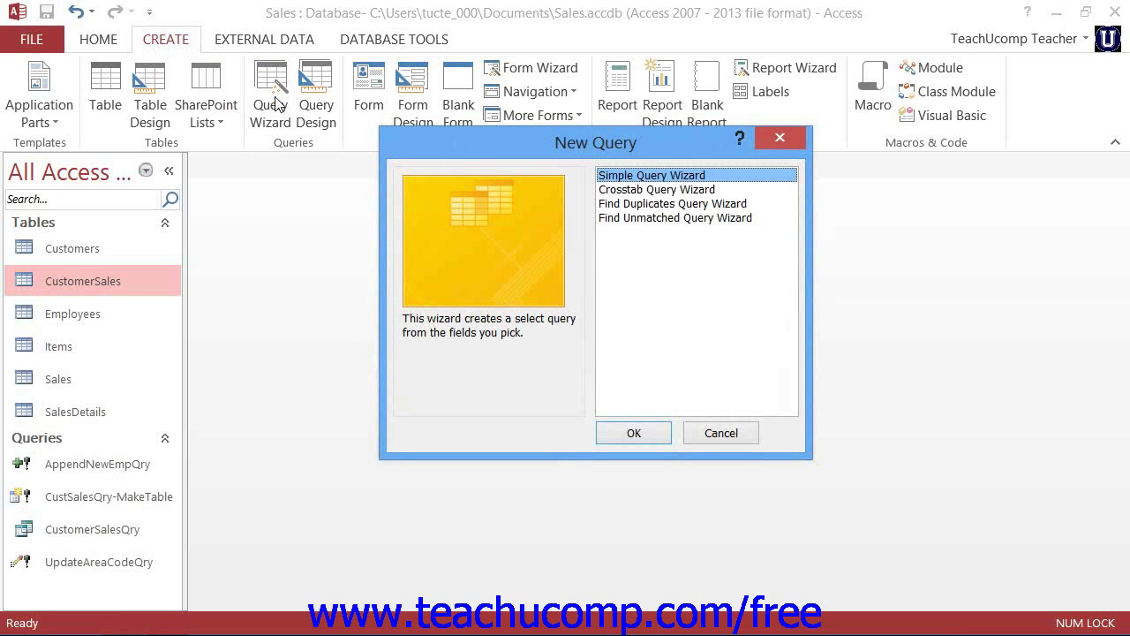
left_click(707, 188)
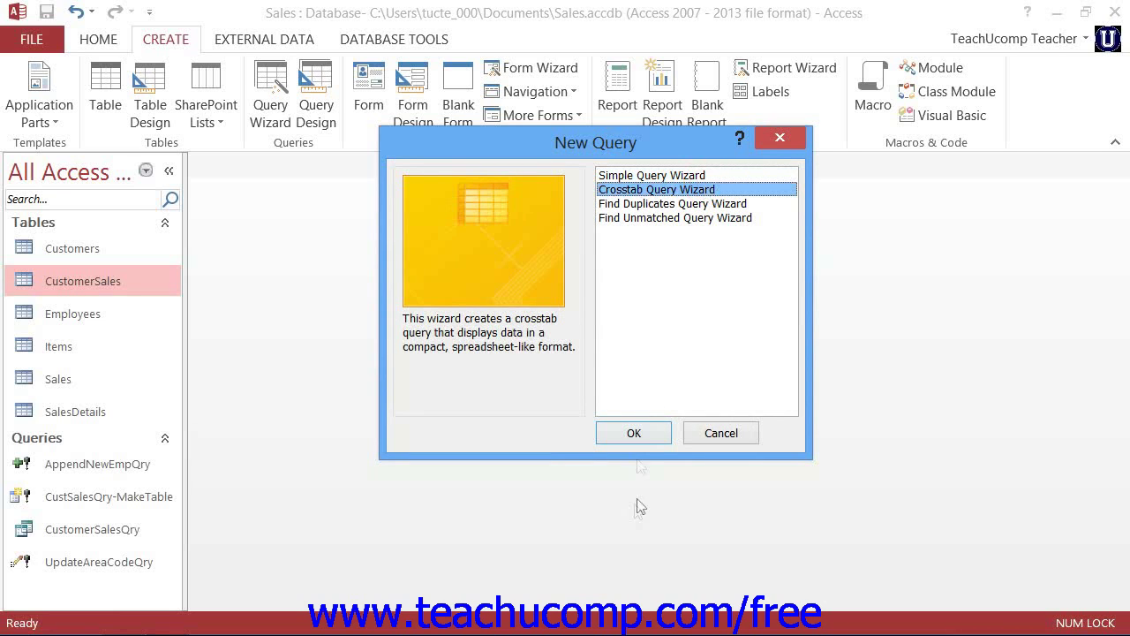
left_click(635, 428)
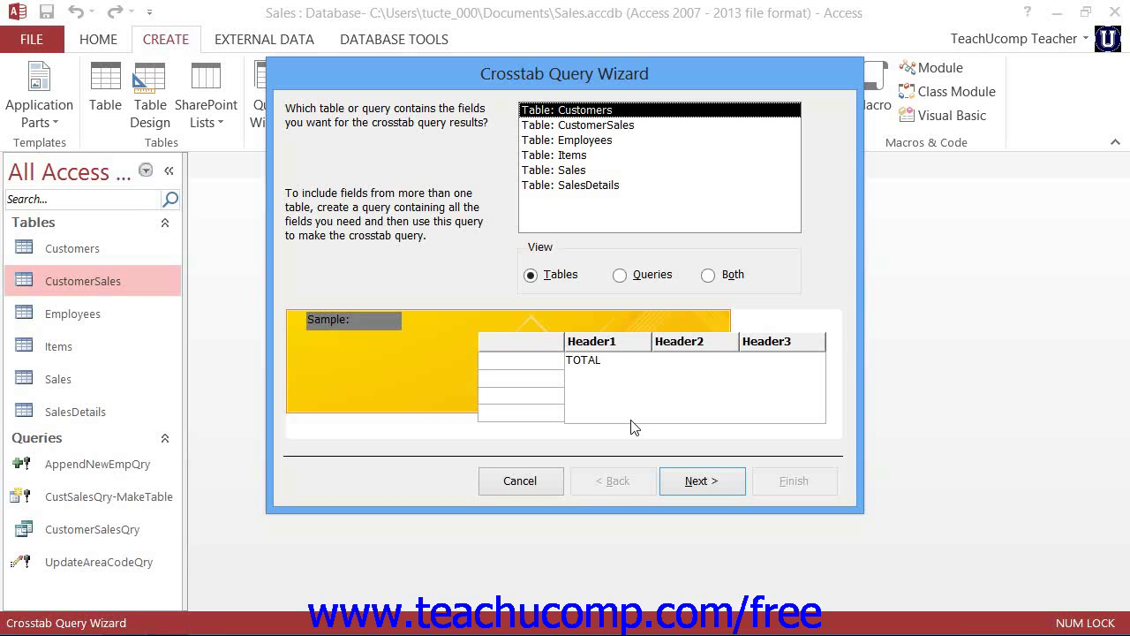
- Choose Table: CustomerSales as the crosstab's data source and continue
left_click(602, 127)
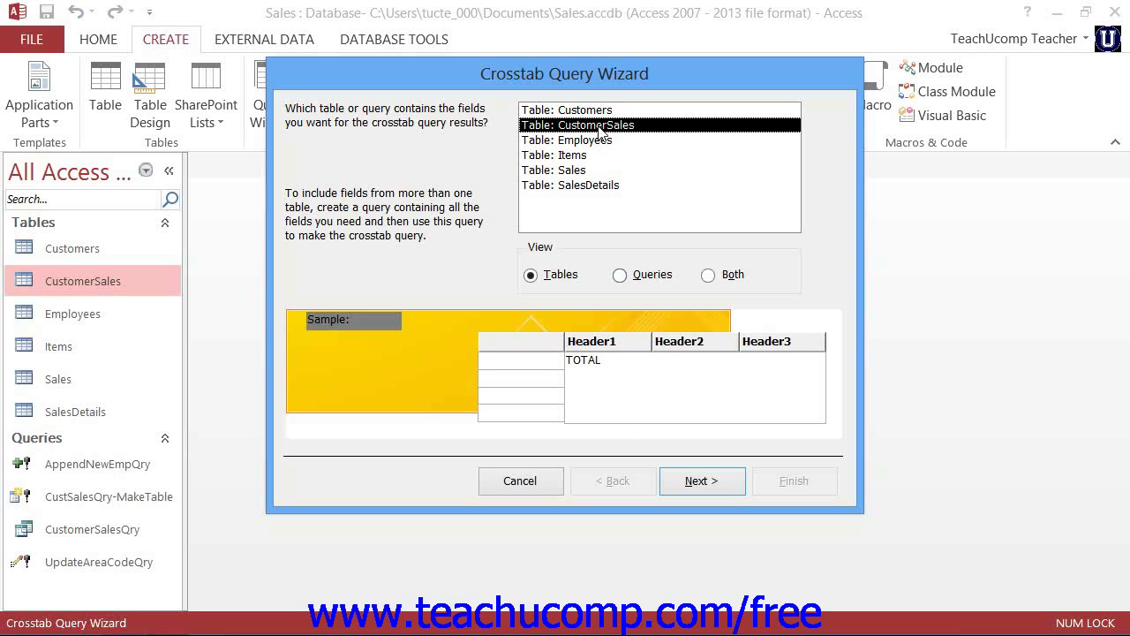
left_click(694, 481)
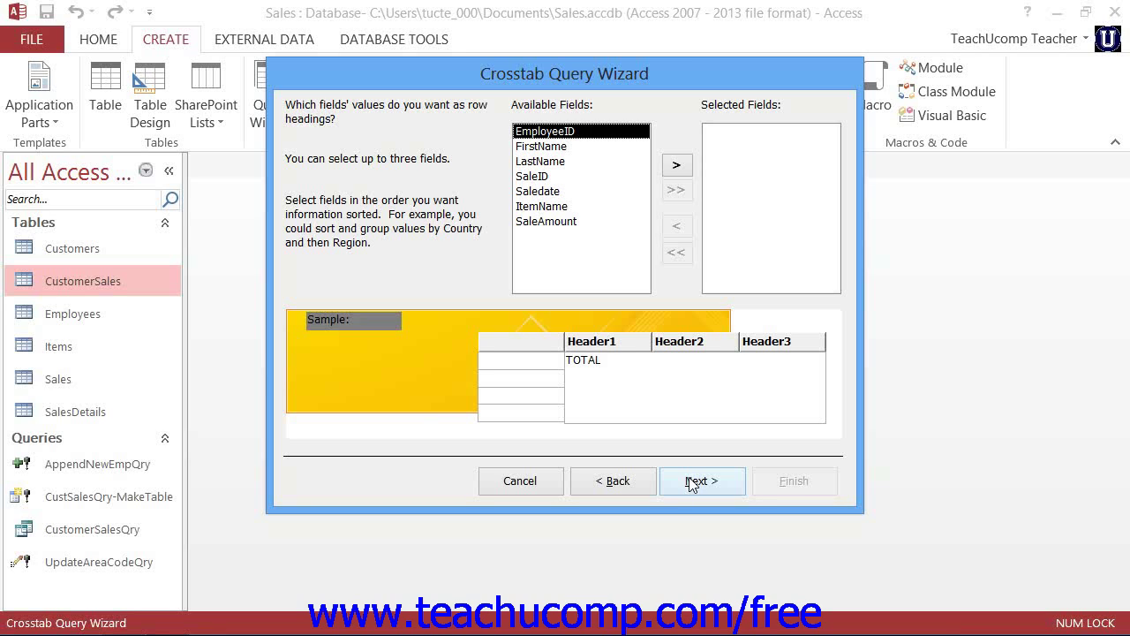
- Add EmployeeID, FirstName and LastName to the selected row-heading fields and continue
left_click(673, 169)
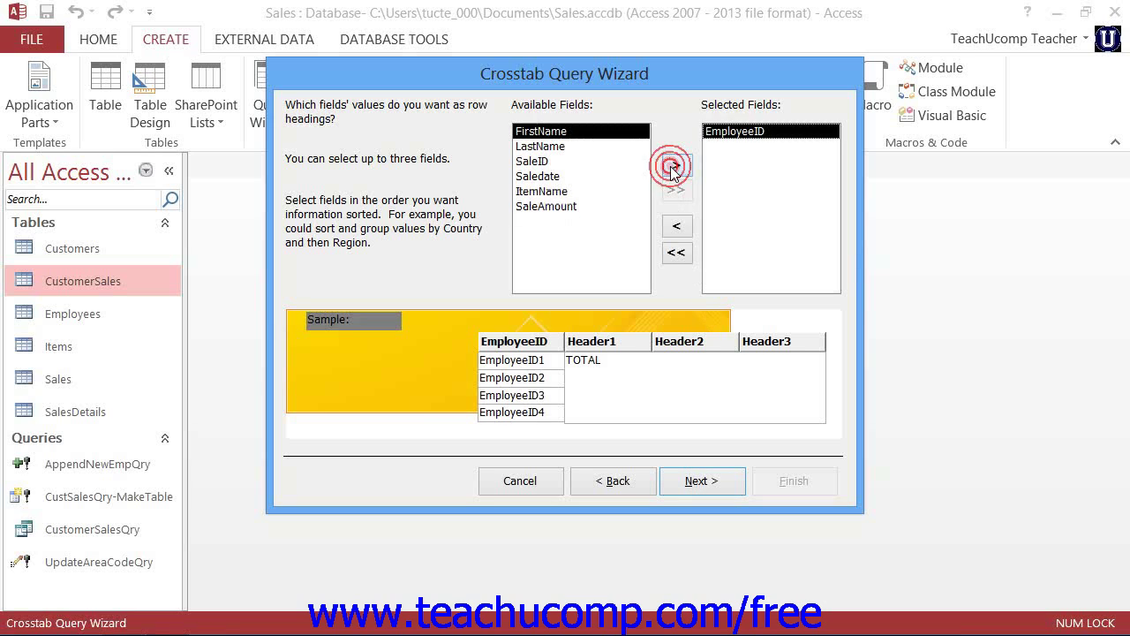
left_click(673, 170)
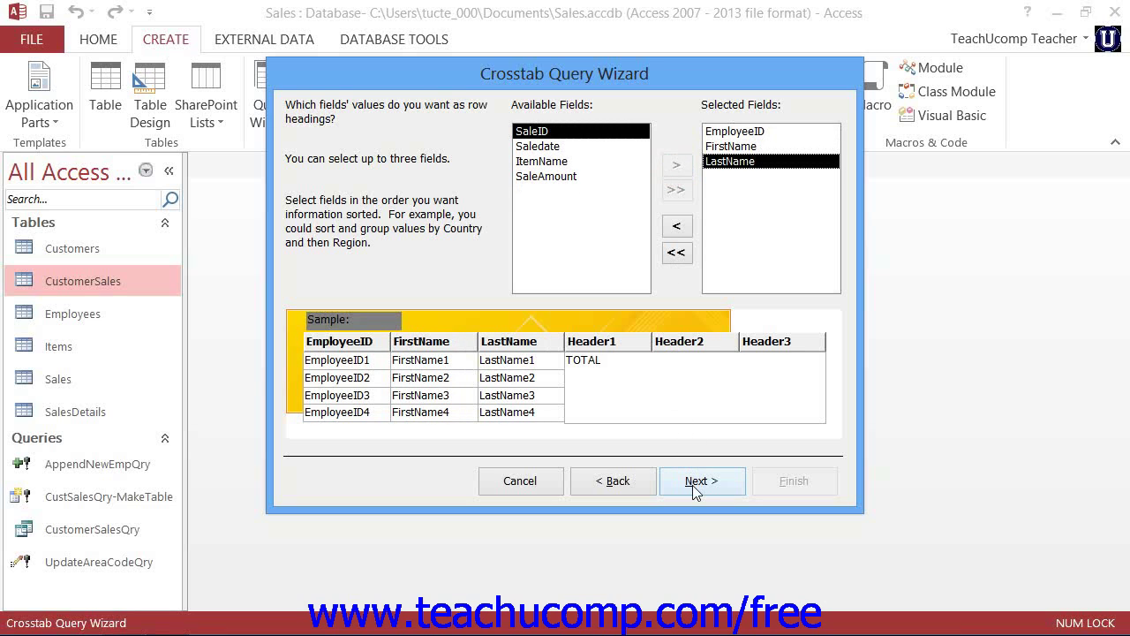
left_click(693, 484)
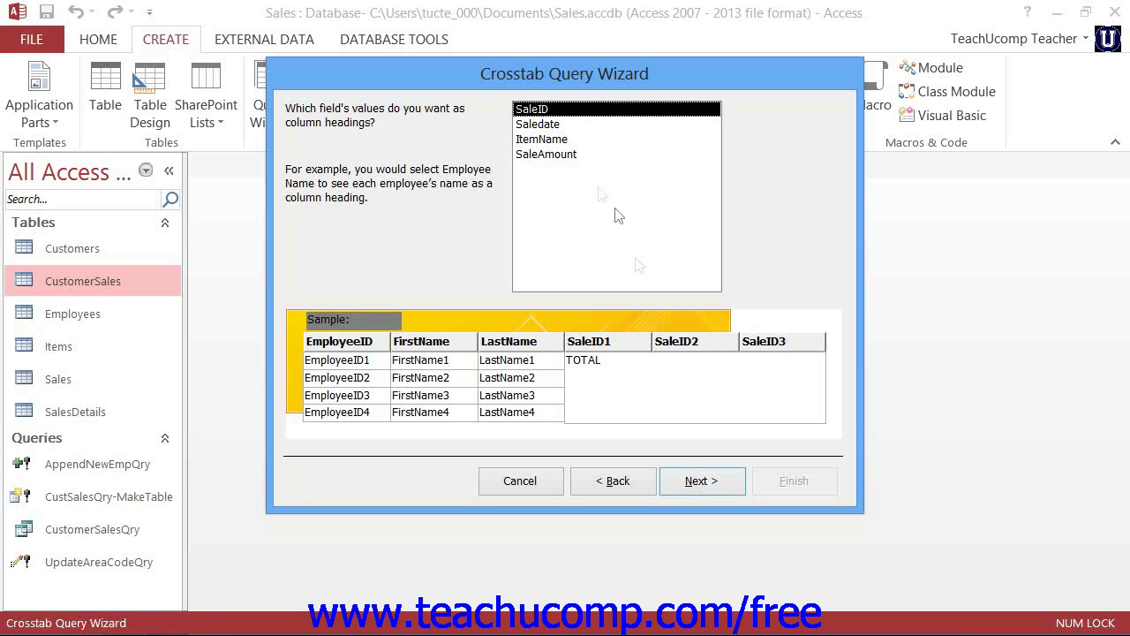
- Pick ItemName as the column-heading field and continue
left_click(556, 146)
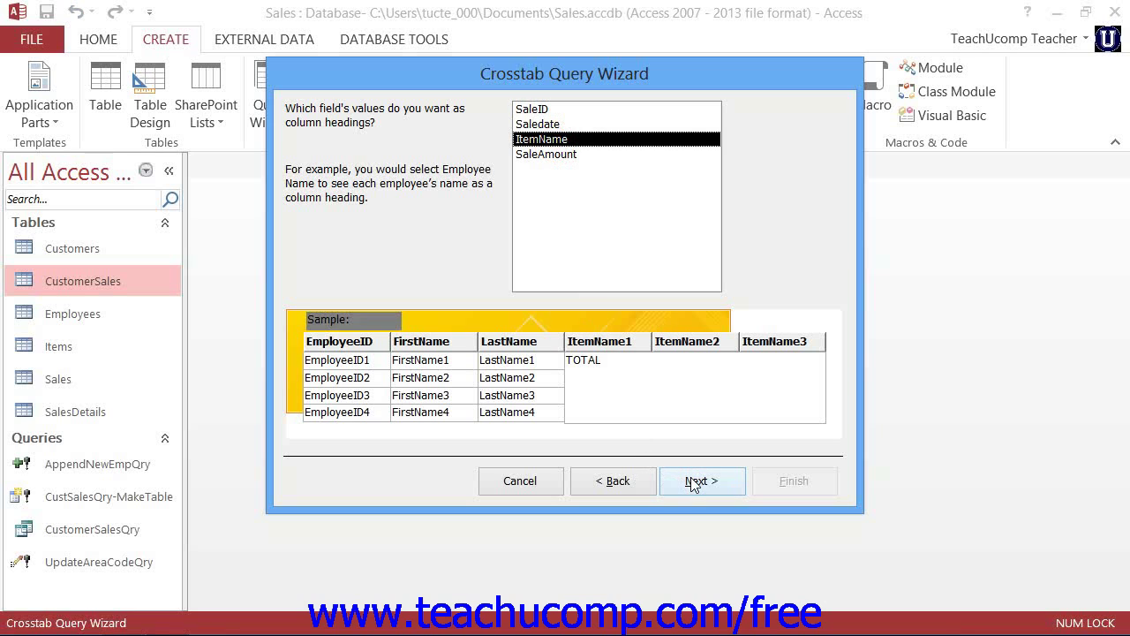
left_click(694, 482)
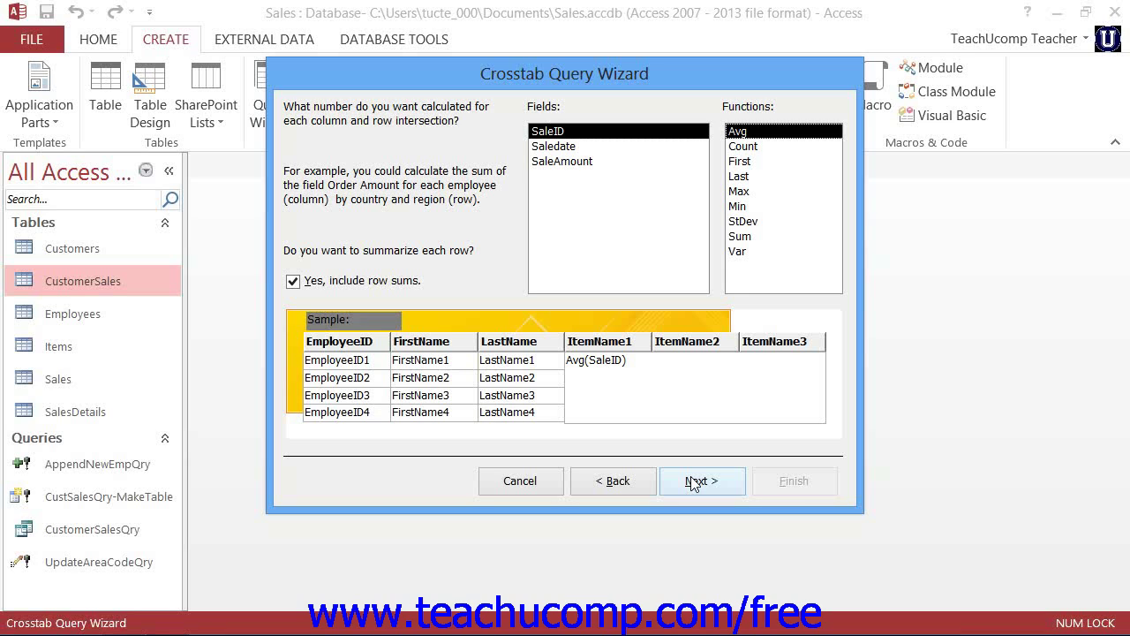
- Calculate Sum of SaleAmount for each intersection, keeping row sums, and continue
left_click(587, 163)
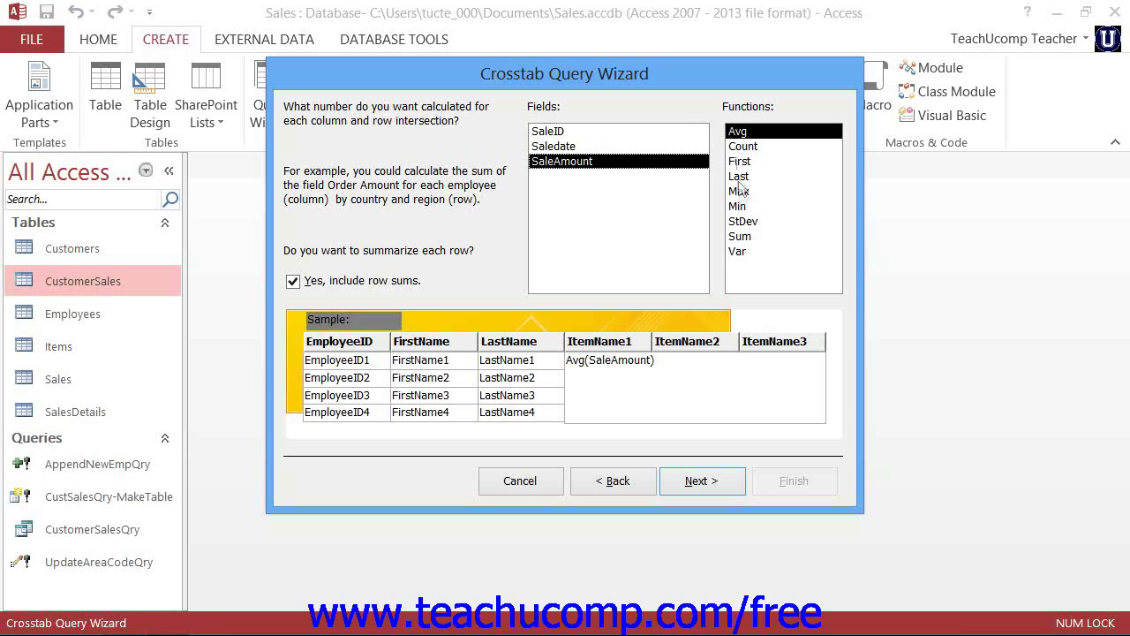
left_click(742, 237)
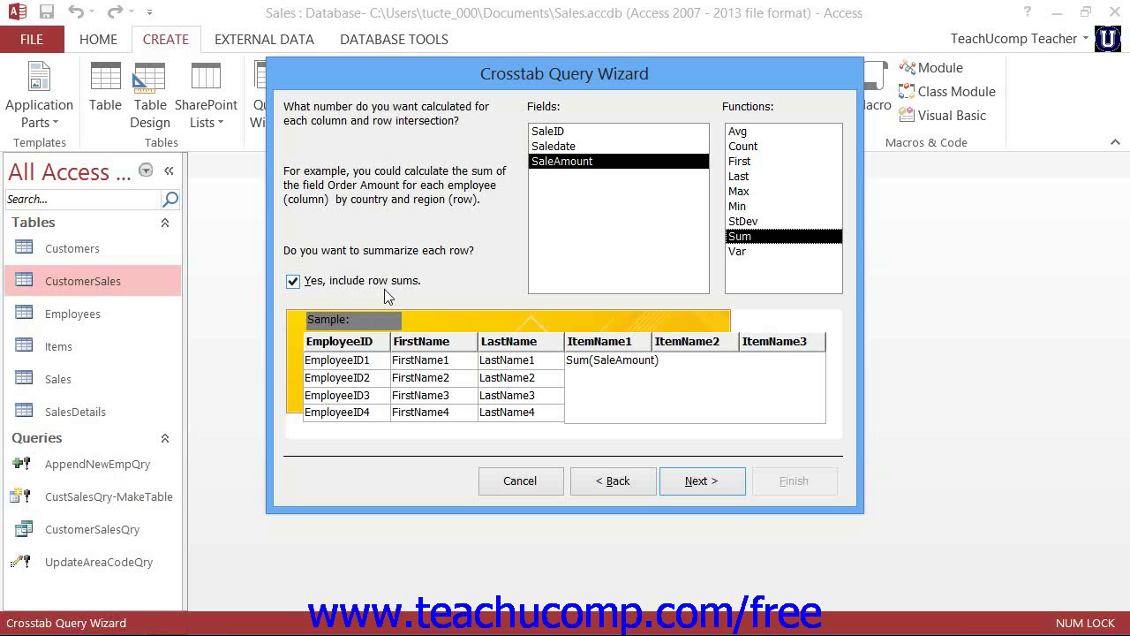
left_click(694, 483)
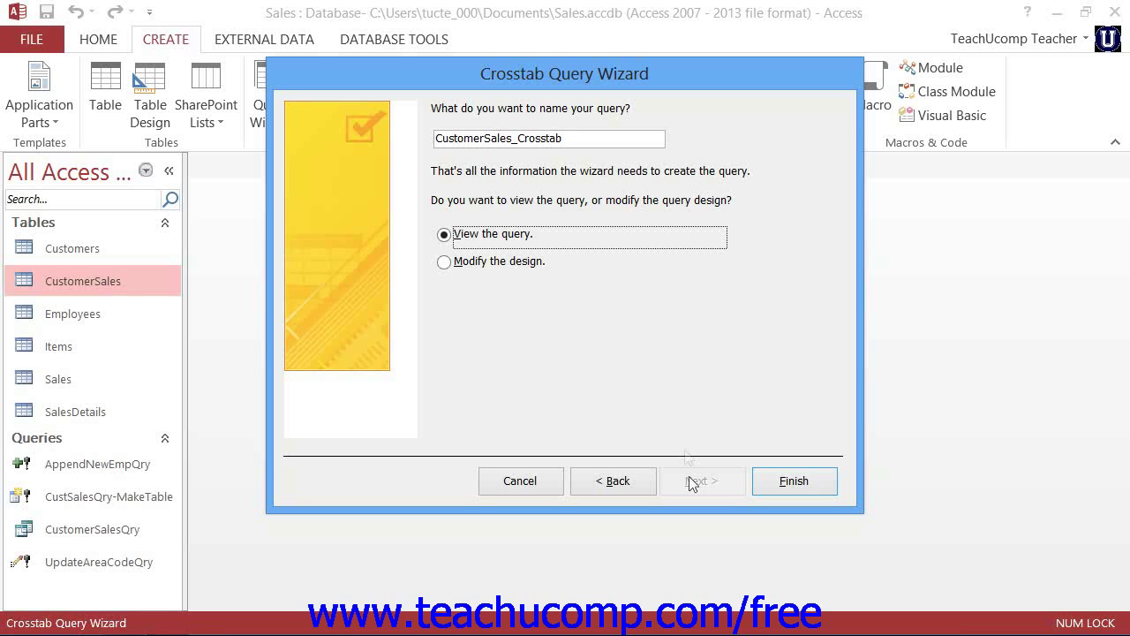
- Finish the wizard with the name CustomerSales_Crosstab and view the query results
left_click(565, 137)
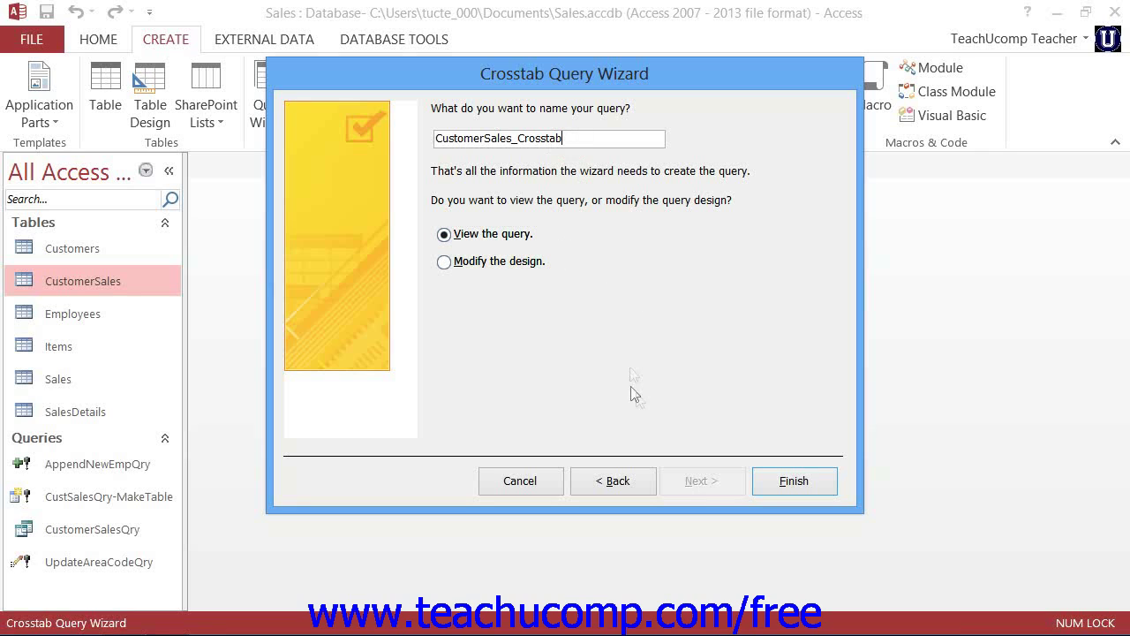
left_click(801, 489)
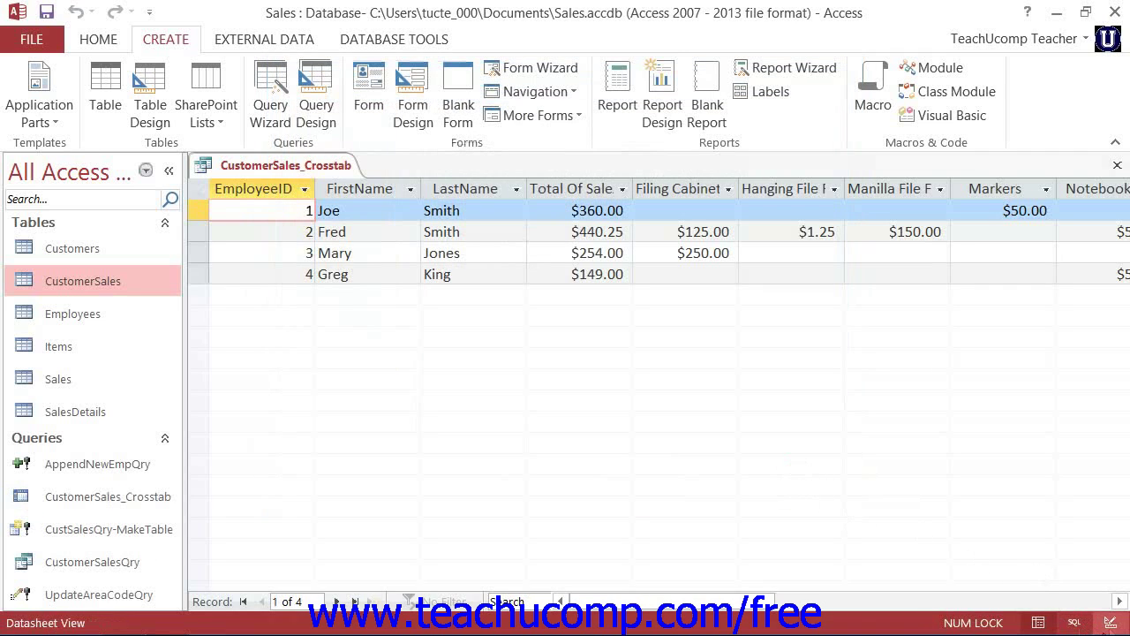
left_click(1119, 602)
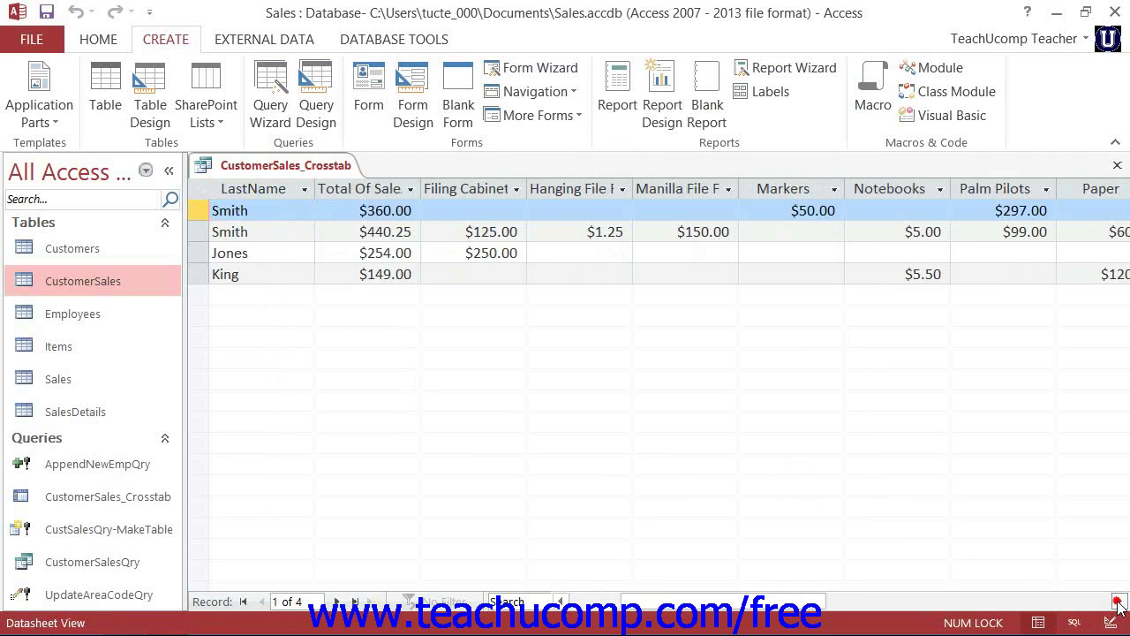
left_click(1119, 601)
left_click(1119, 602)
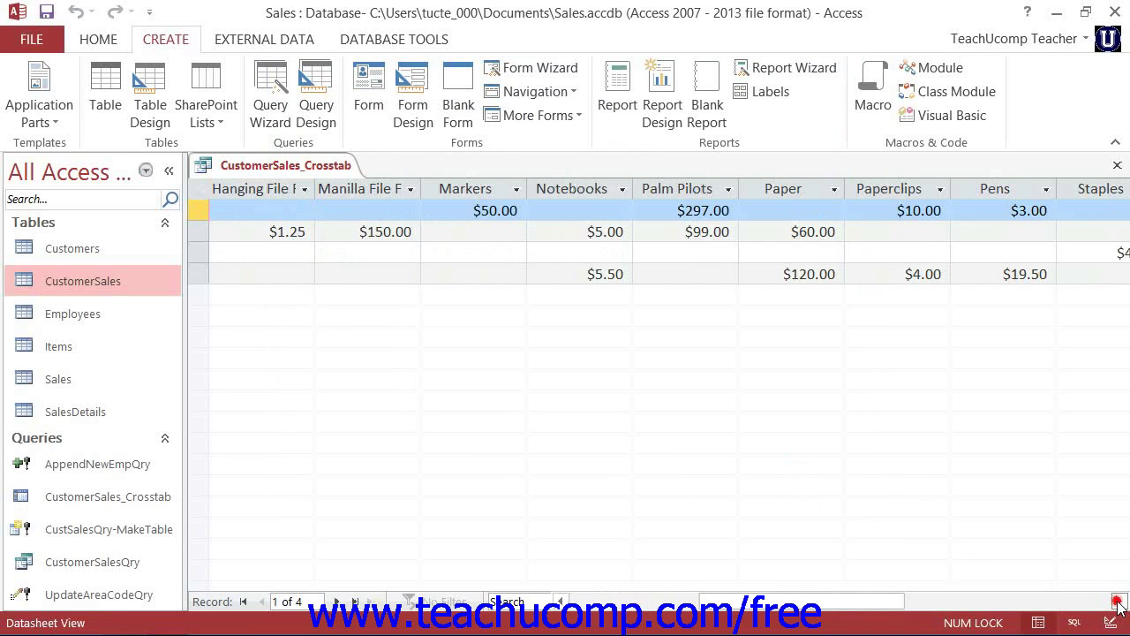
left_click(1118, 602)
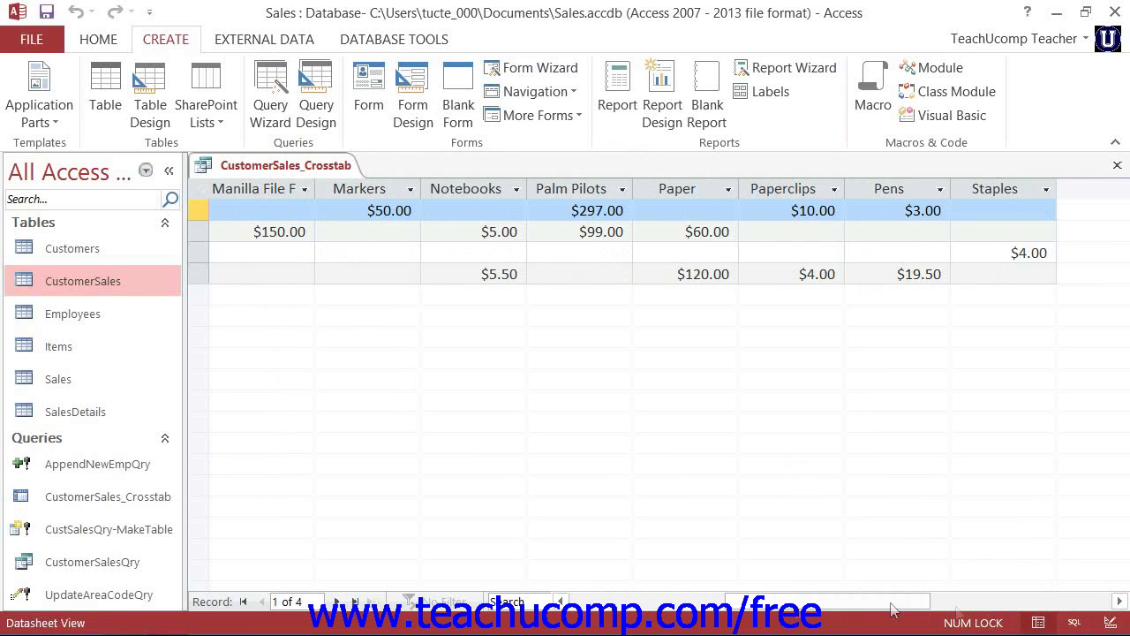
left_click_drag(761, 601, 632, 609)
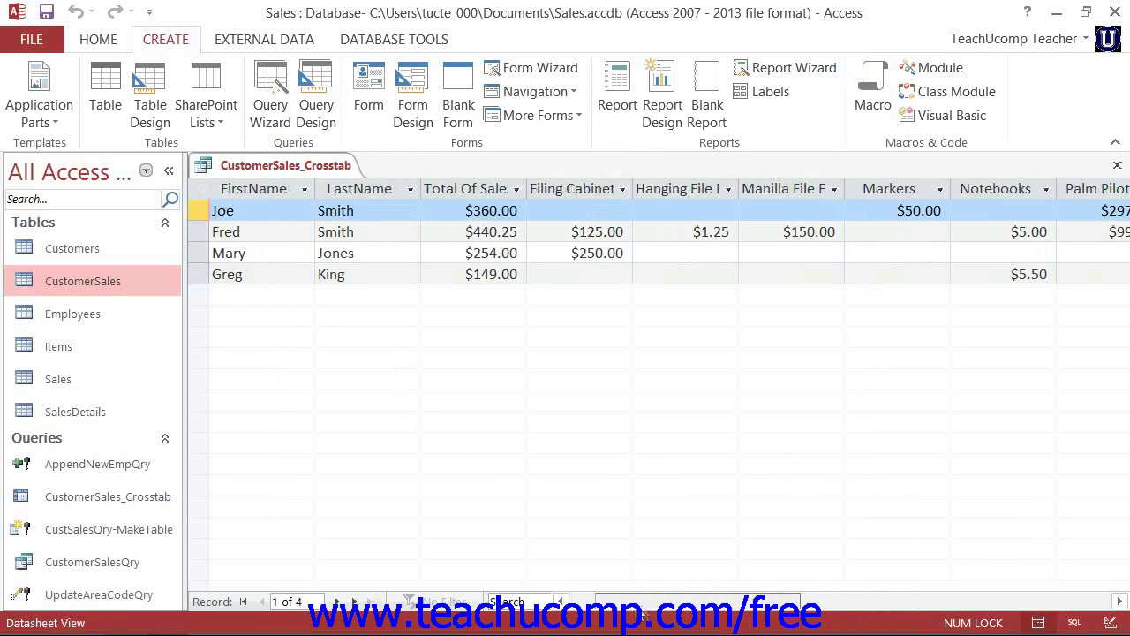